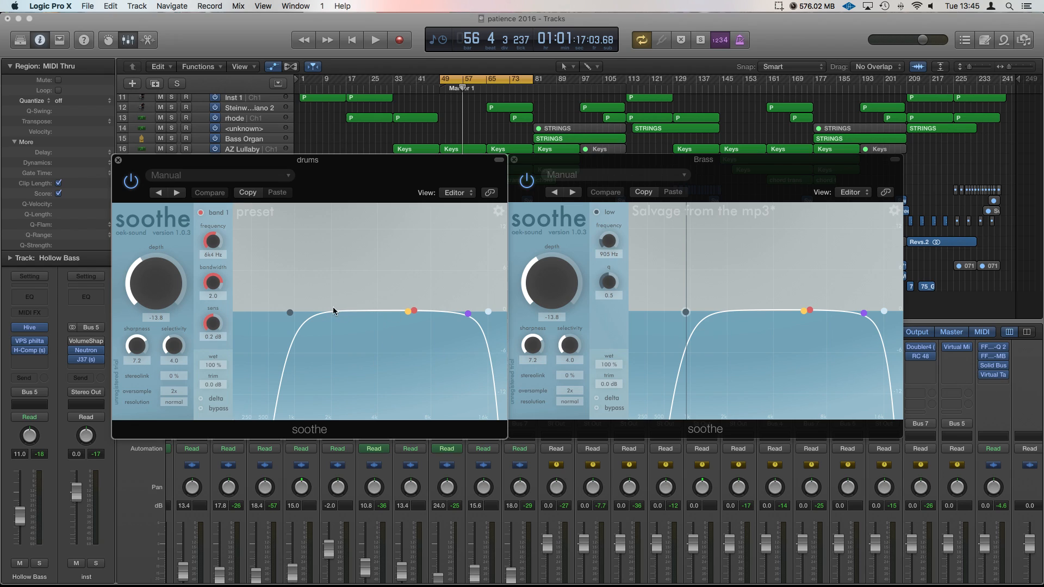
Step: In the drums Soothe, set the high cut to about 16.8 kHz and move band 2 to about 2.6 kHz
click(290, 312)
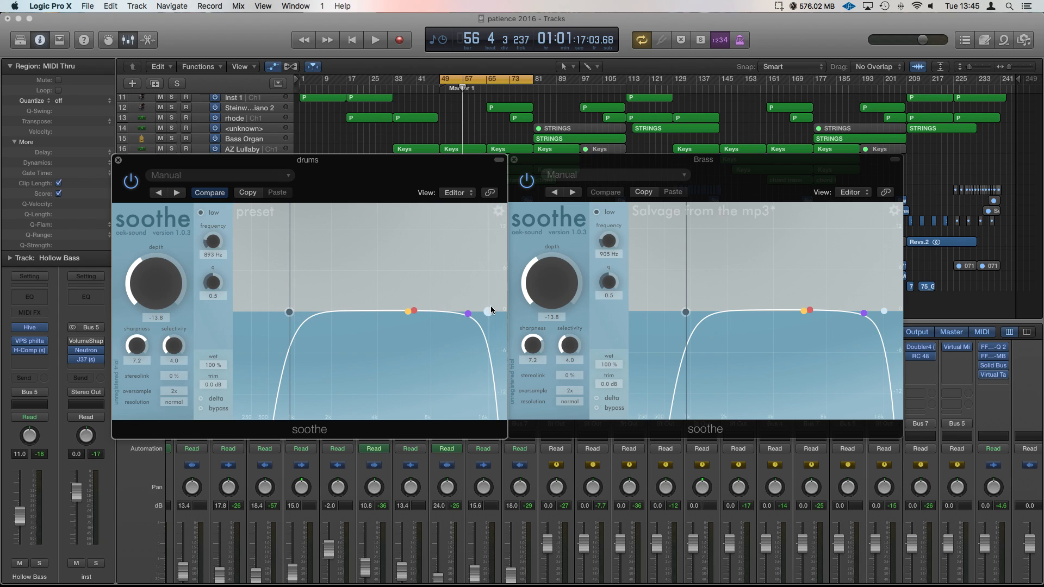
drag(491, 311, 492, 312)
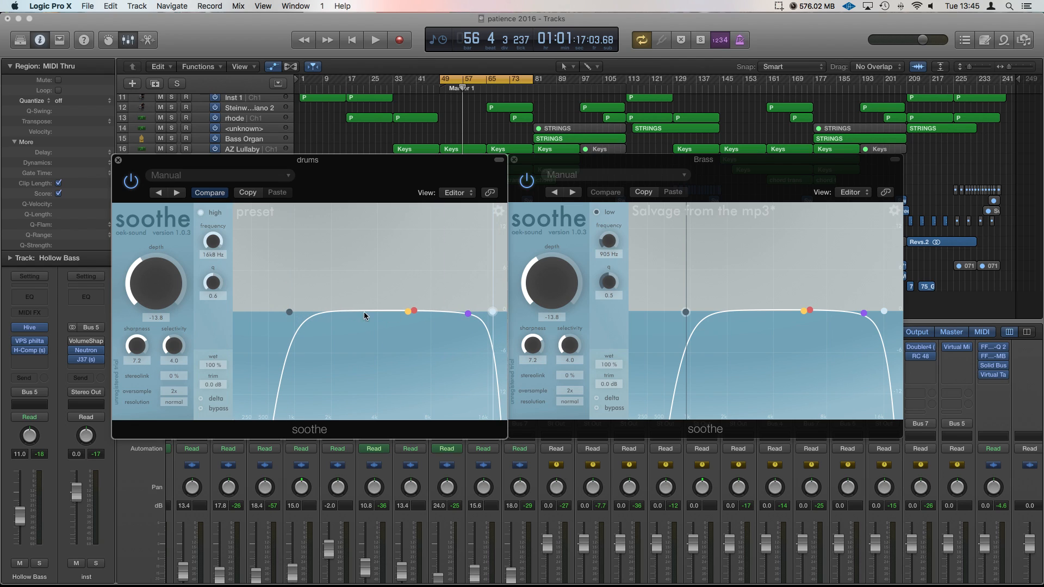
drag(407, 312, 350, 315)
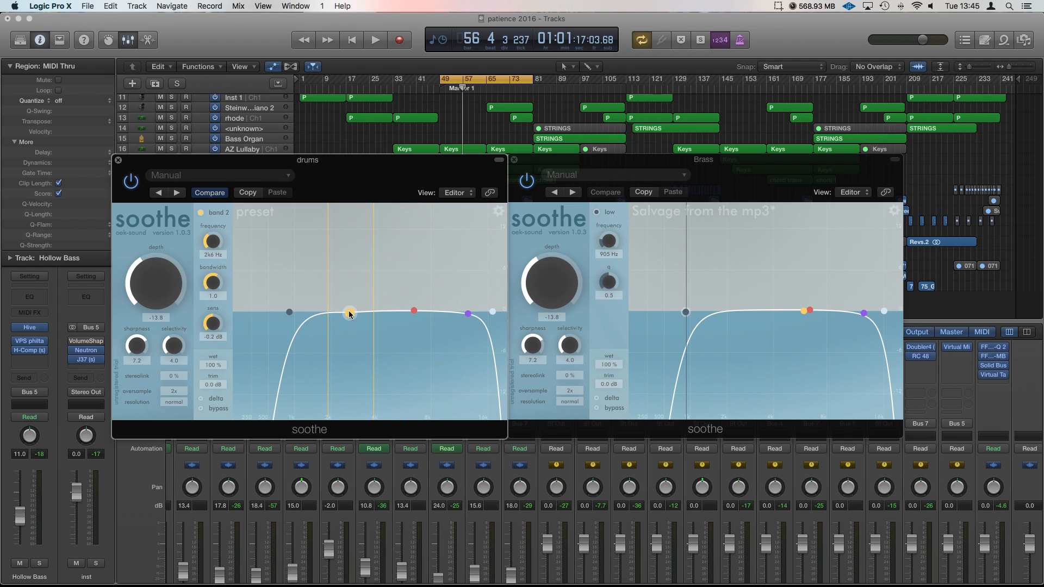
mouse_move(349, 316)
mouse_down()
mouse_move(349, 288)
mouse_move(355, 316)
mouse_up()
Step: Solo the drums bus in the mixer and audition the looped section through Soothe
scroll(720, 501, down, 5)
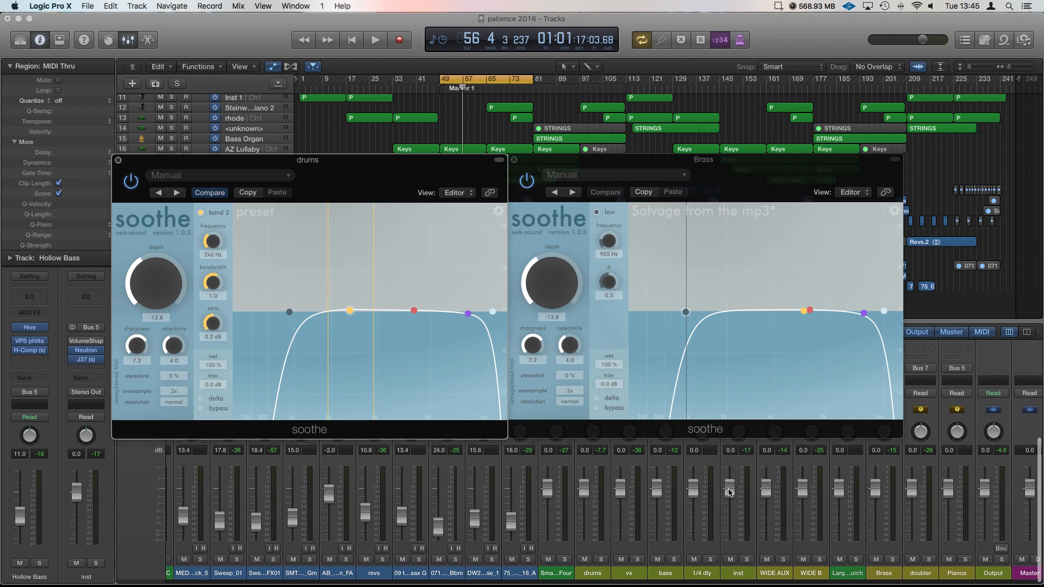
click(601, 565)
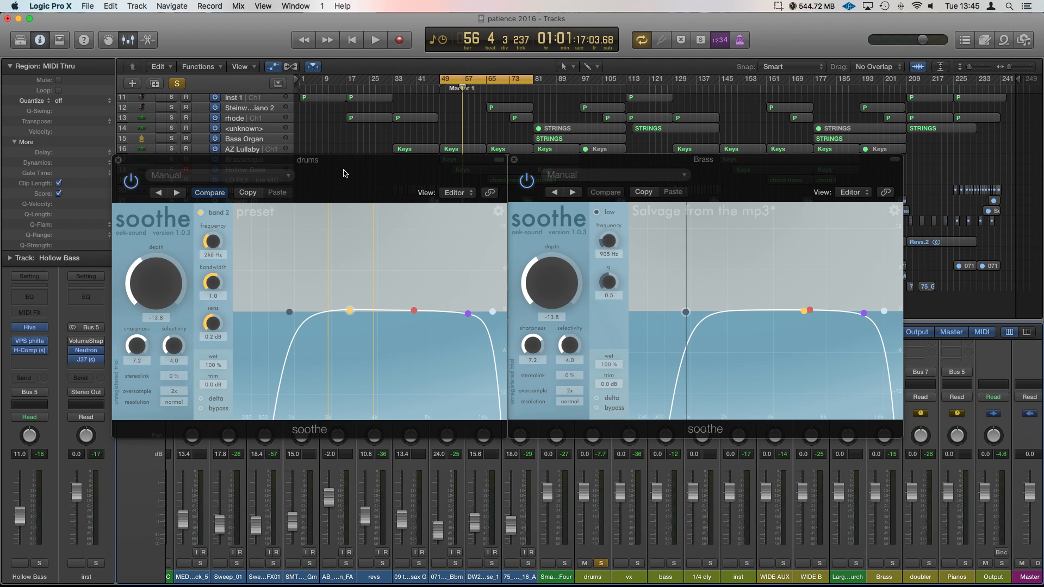
key(space)
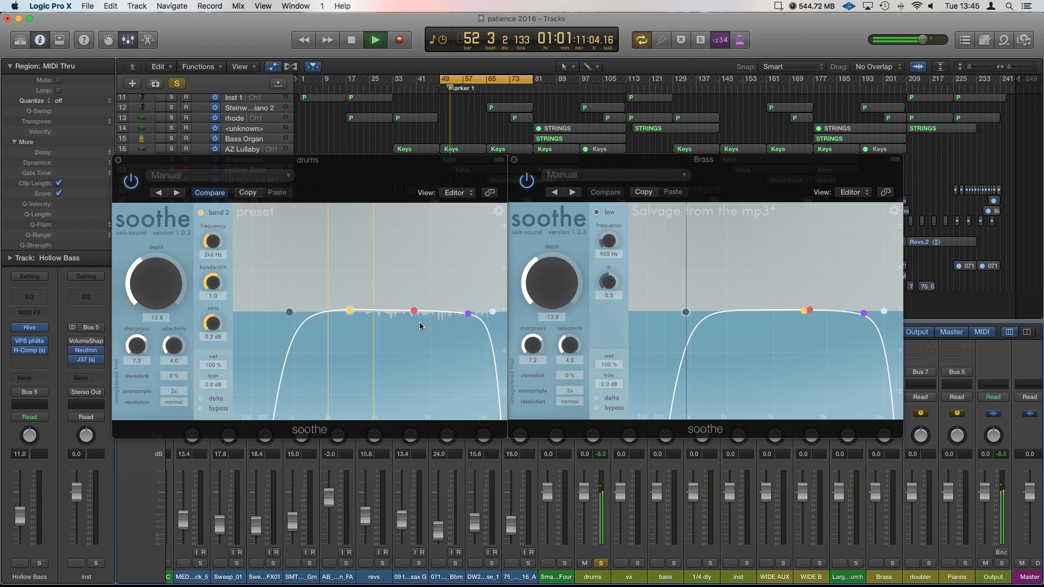
key(space)
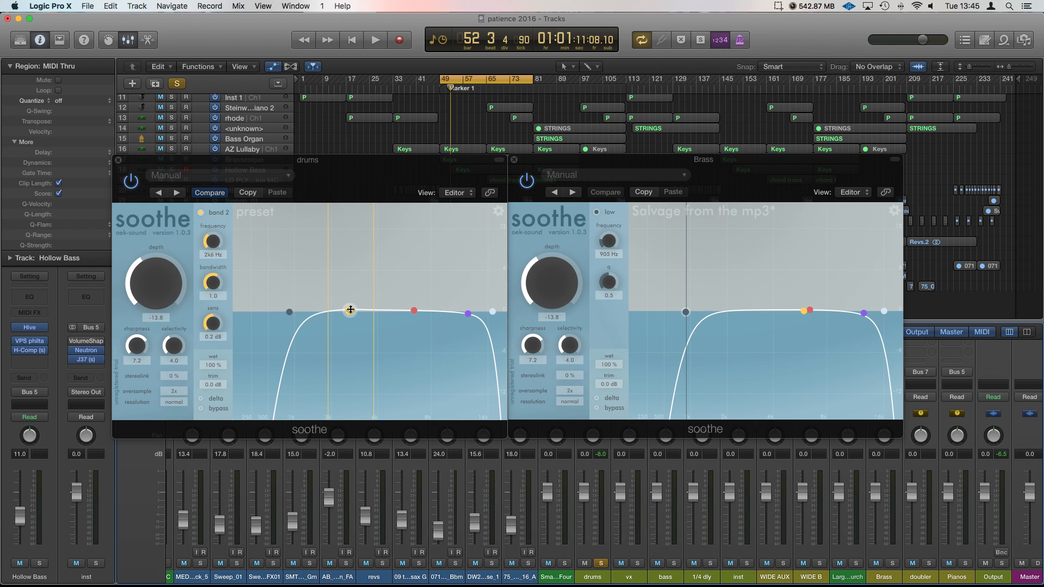
Step: Try lowering band 2's sensitivity to -12.0 dB at about 2.8 kHz in the drums Soothe during playback
key(space)
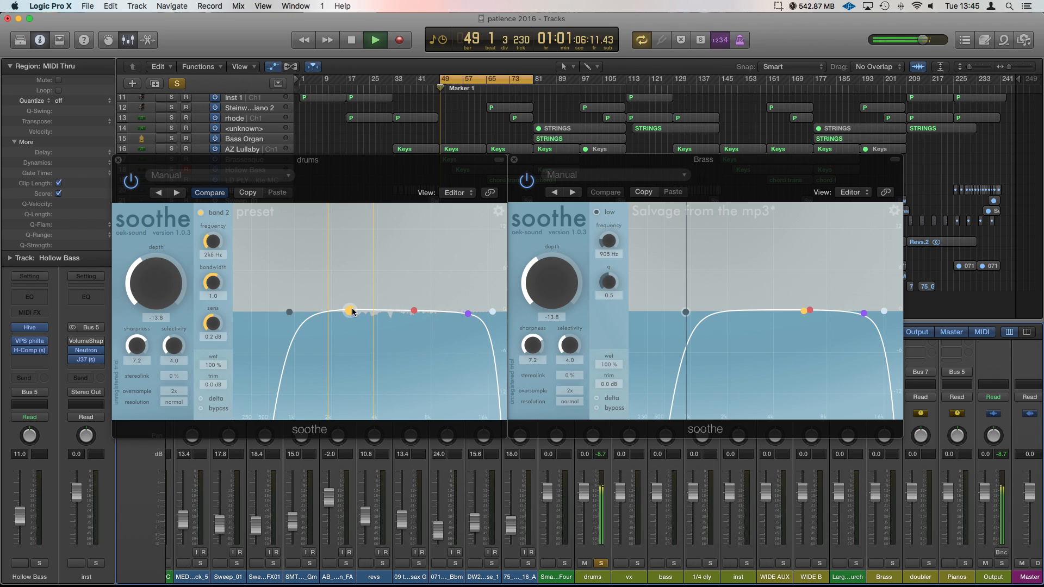
drag(351, 311, 354, 405)
key(space)
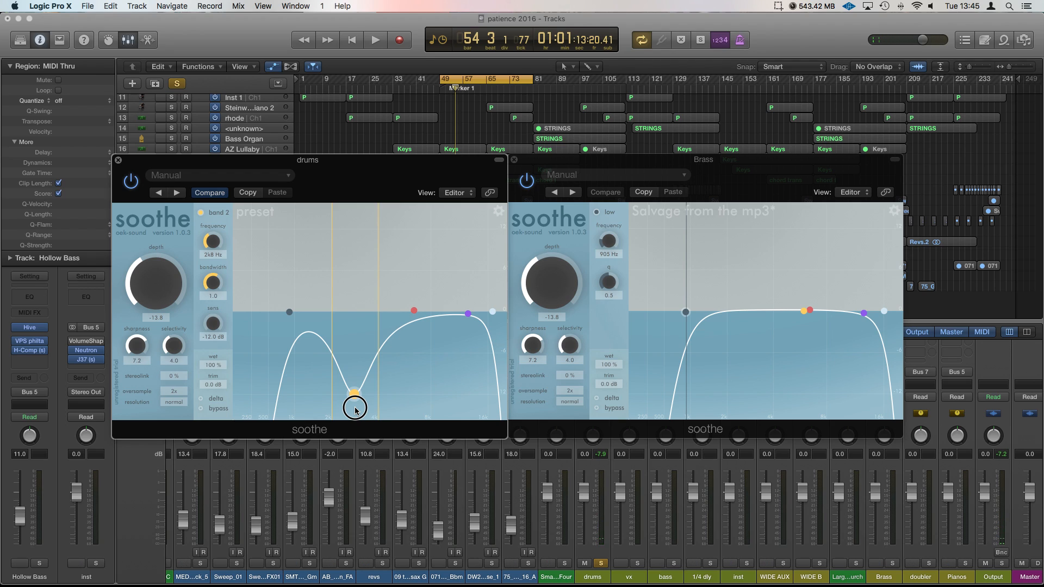
Step: Raise band 2's sensitivity to 0.9 dB at about 2.3 kHz in the drums Soothe during playback
key(space)
drag(356, 410, 342, 307)
key(space)
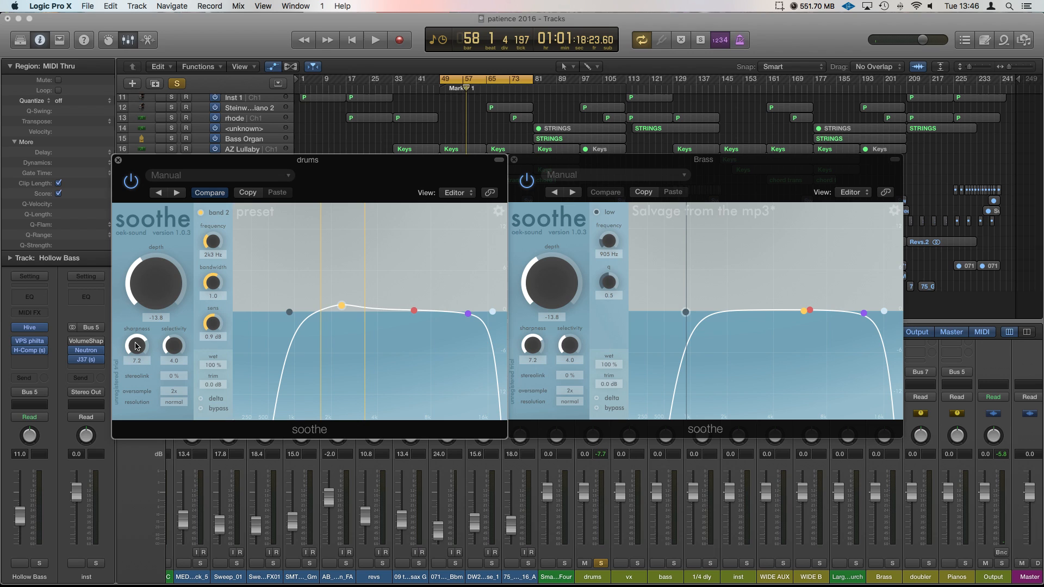
Step: Set the drums Soothe's sharpness to 10.0 and its depth to -10.8 while the loop plays
key(space)
drag(137, 346, 164, 291)
drag(164, 292, 164, 295)
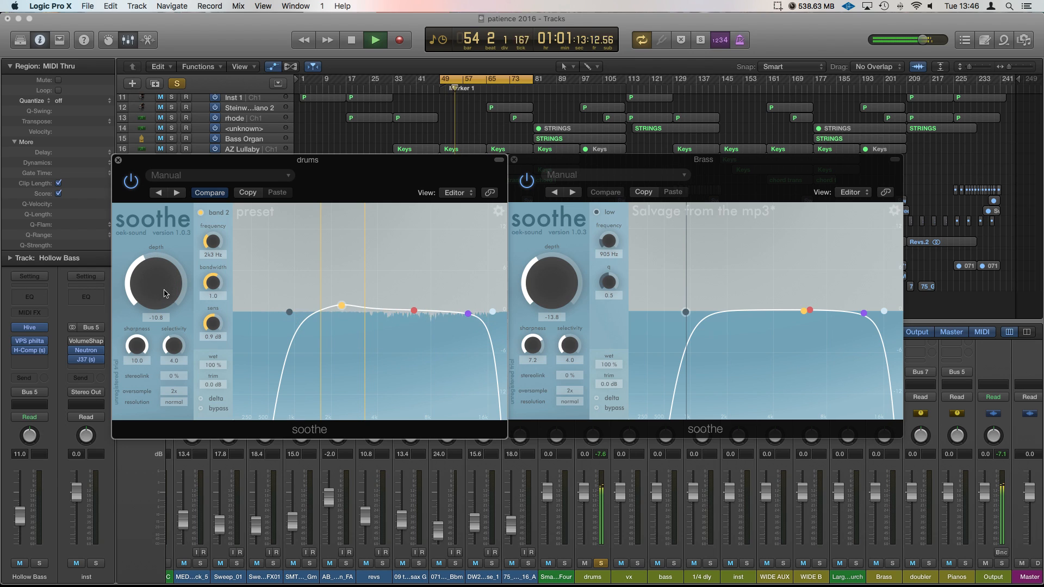
Step: Lower the drums Soothe's sharpness to 1.6 and raise its depth to 12.0, restarting the loop to listen
drag(136, 346, 161, 428)
key(space)
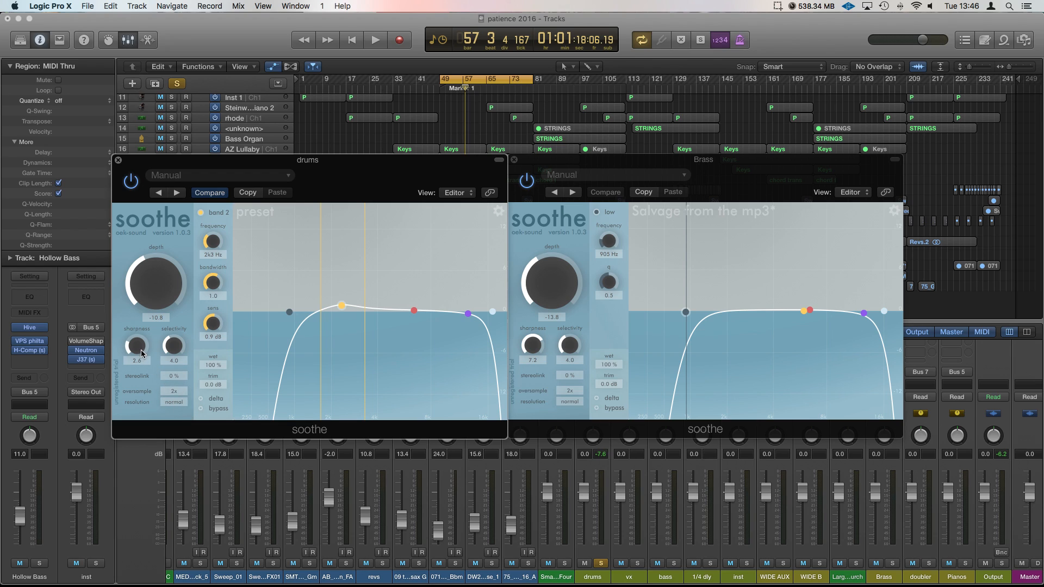
key(space)
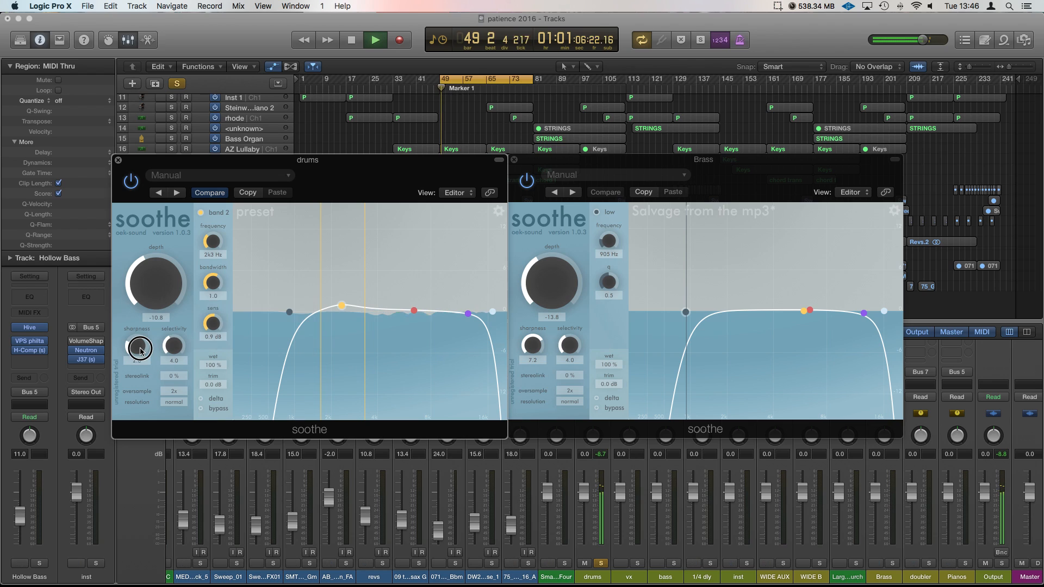
drag(140, 351, 140, 357)
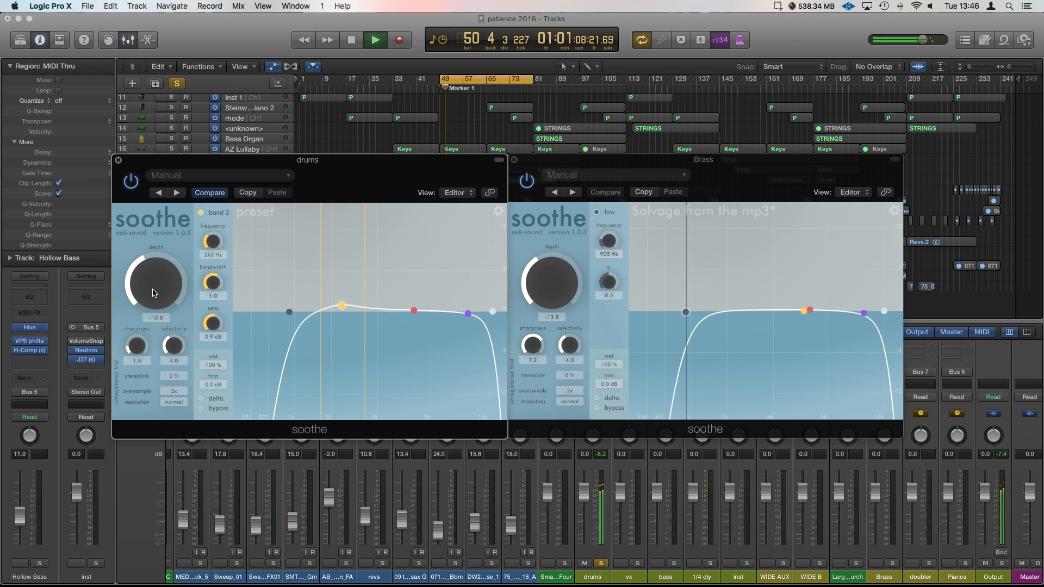
drag(153, 293, 159, 272)
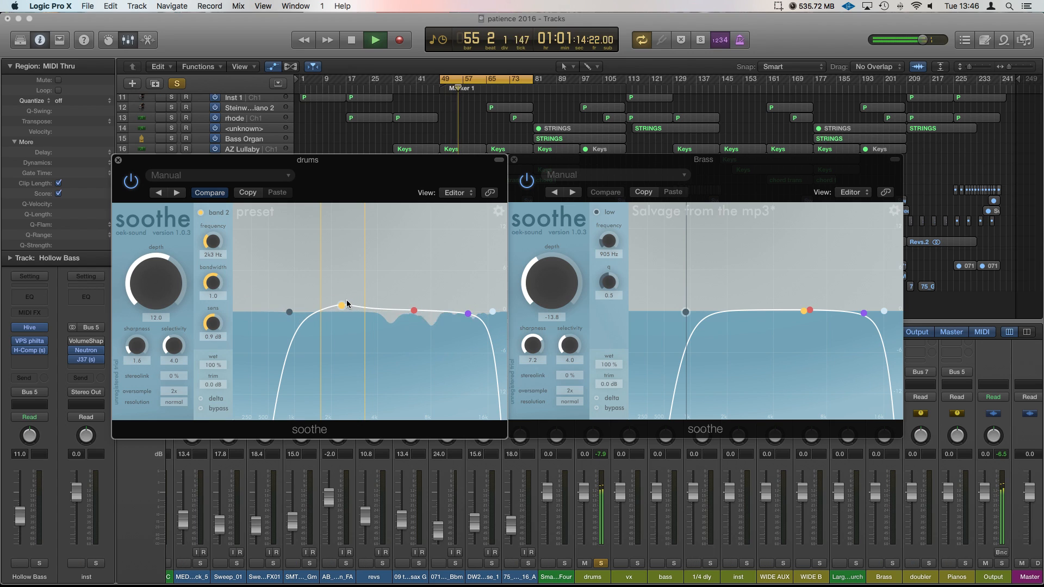
Step: Try band 2 of the drums Soothe at about 3.9 kHz, and boosted to 11.4 dB at about 1.9 kHz
drag(348, 303, 378, 306)
key(space)
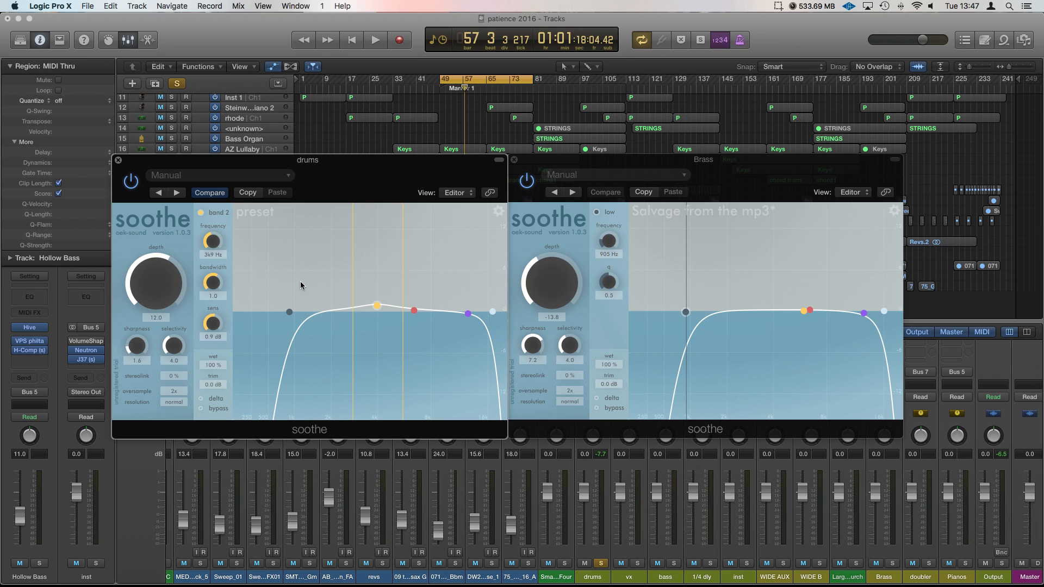
key(space)
drag(376, 306, 330, 233)
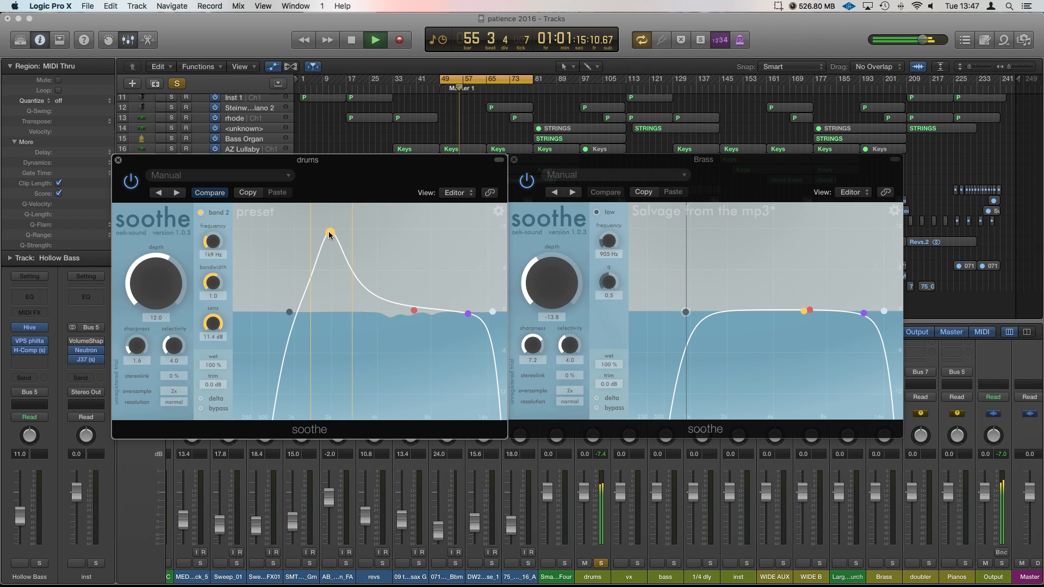
Step: Bring band 2's boost back down, lower the low cut to 271 Hz, and set sharpness to 2.7 and depth to -1.2
drag(330, 233, 253, 312)
drag(137, 348, 158, 341)
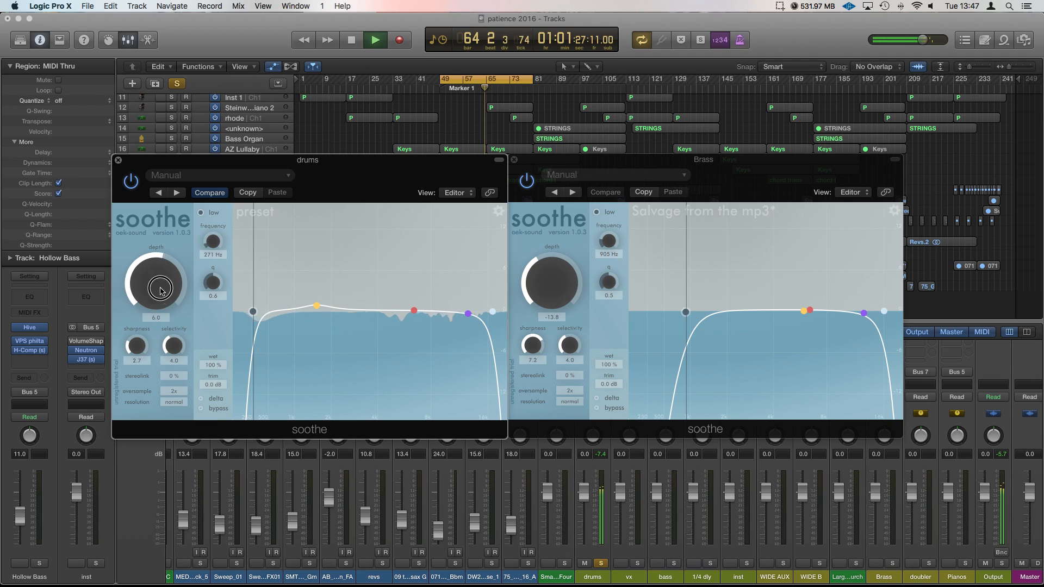
mouse_move(160, 290)
mouse_down()
mouse_move(162, 303)
mouse_move(167, 293)
mouse_up()
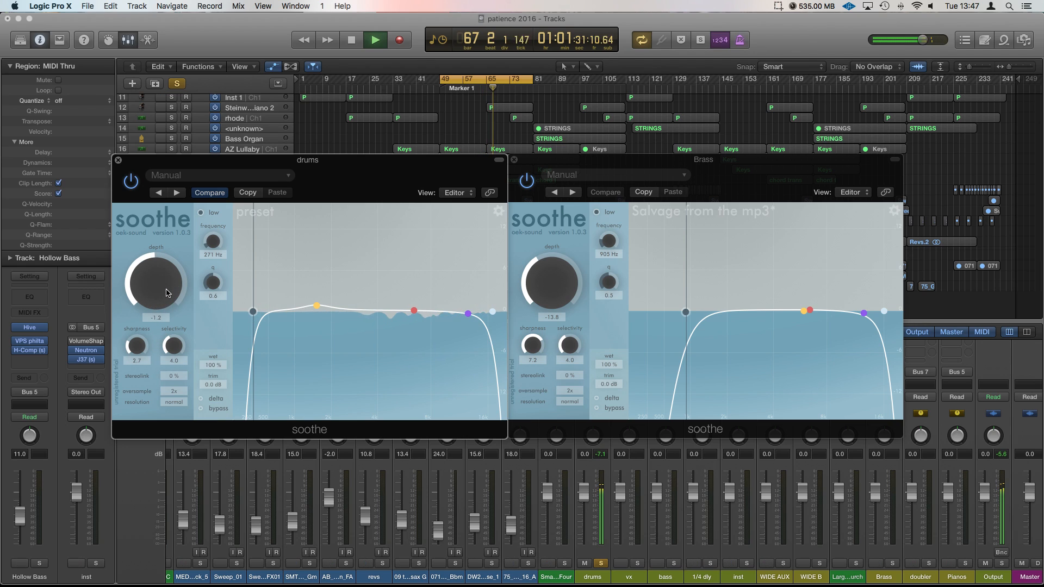
Step: Compare the soloed drums with Soothe bypassed and active, and end the playback
click(135, 181)
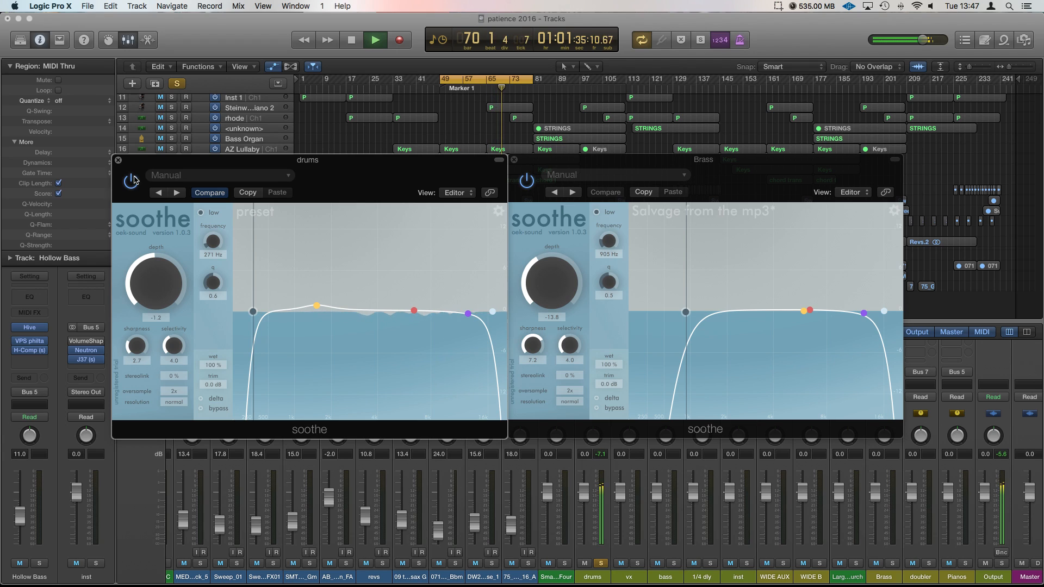
key(space)
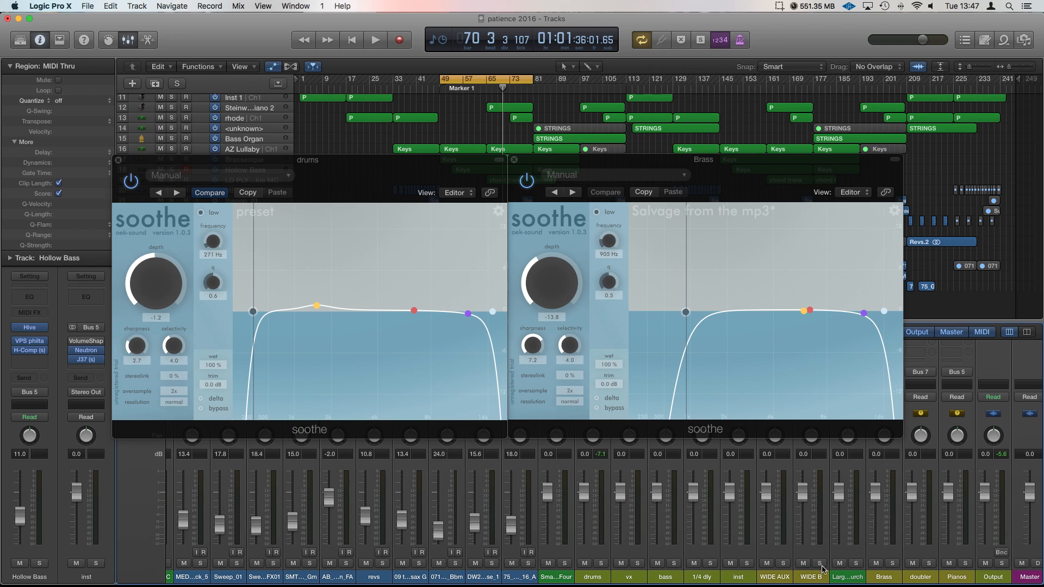
Step: Solo the Brass bus during playback and set its Soothe low cut to 583 Hz and sharpness to 4.7
click(893, 564)
key(space)
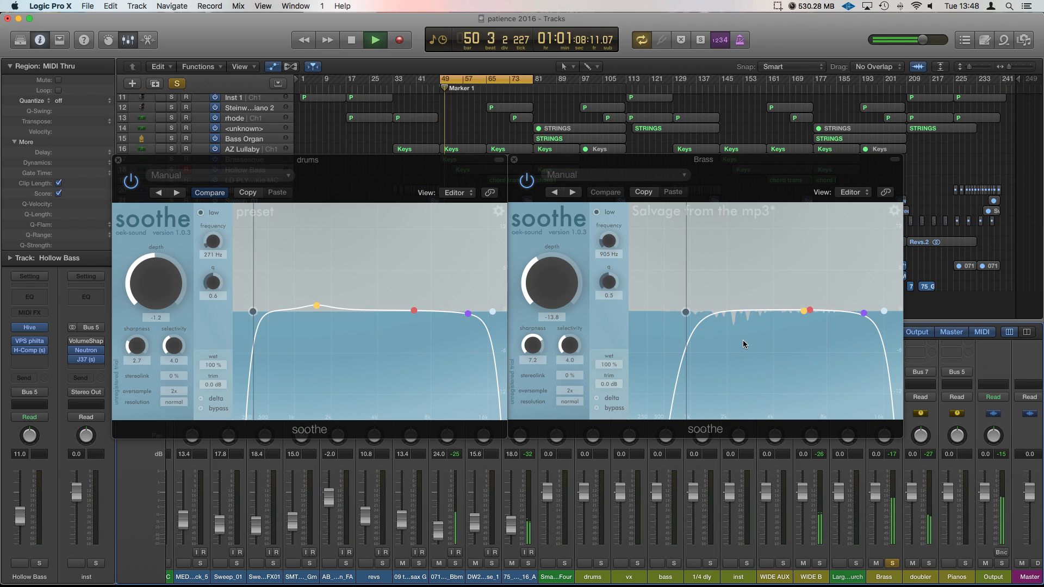
drag(686, 312, 669, 311)
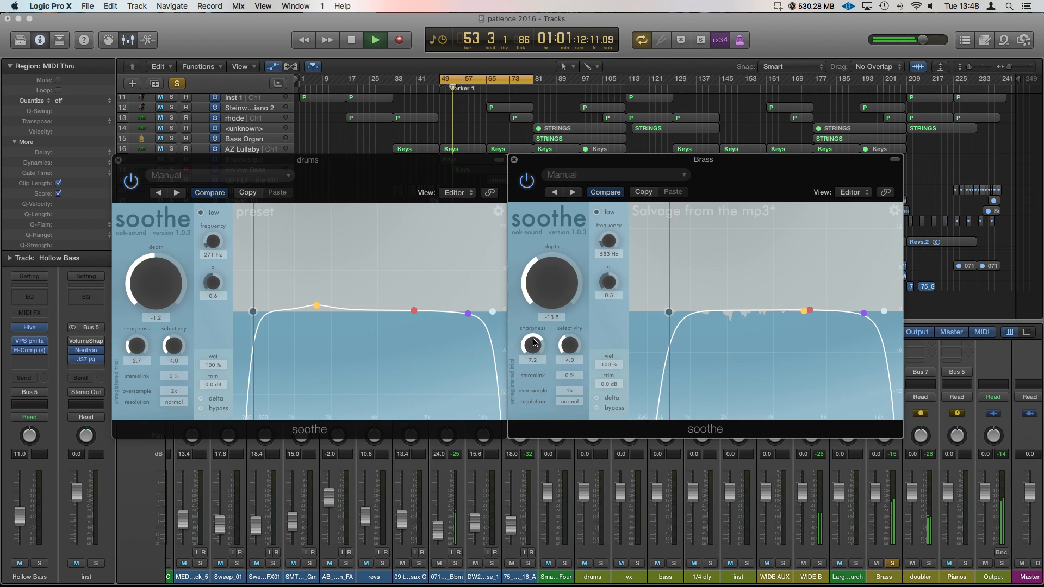
drag(535, 343, 549, 370)
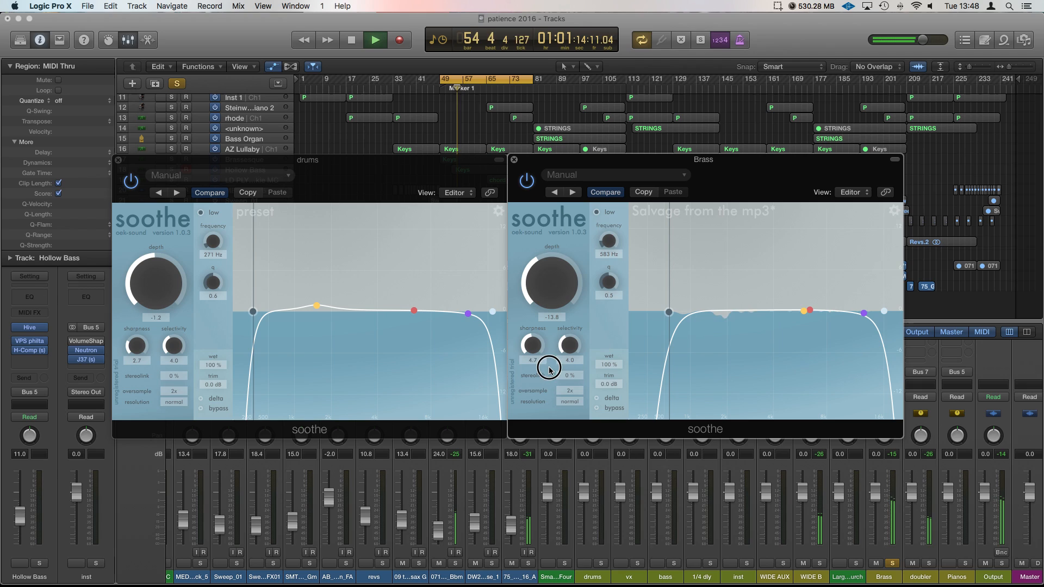
Step: Compare the Brass bus with Soothe bypassed and active, and stop playback and clear its solo
click(527, 182)
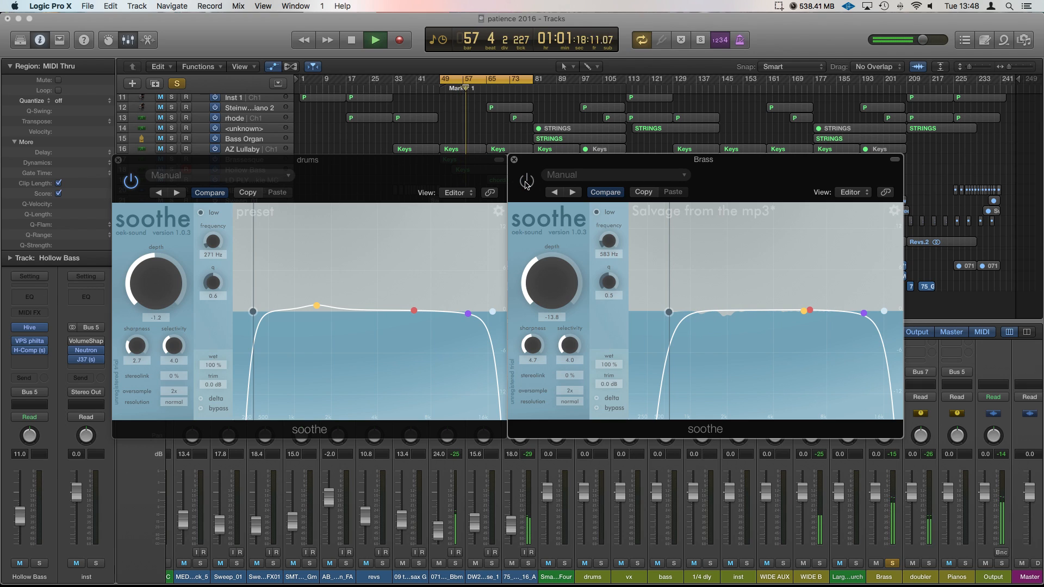
click(526, 183)
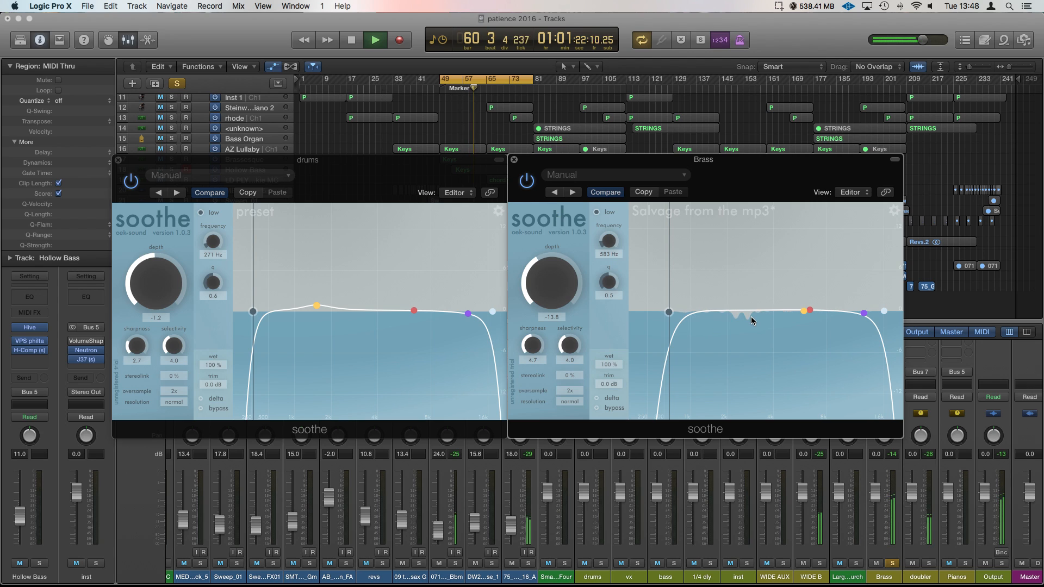
key(space)
click(892, 563)
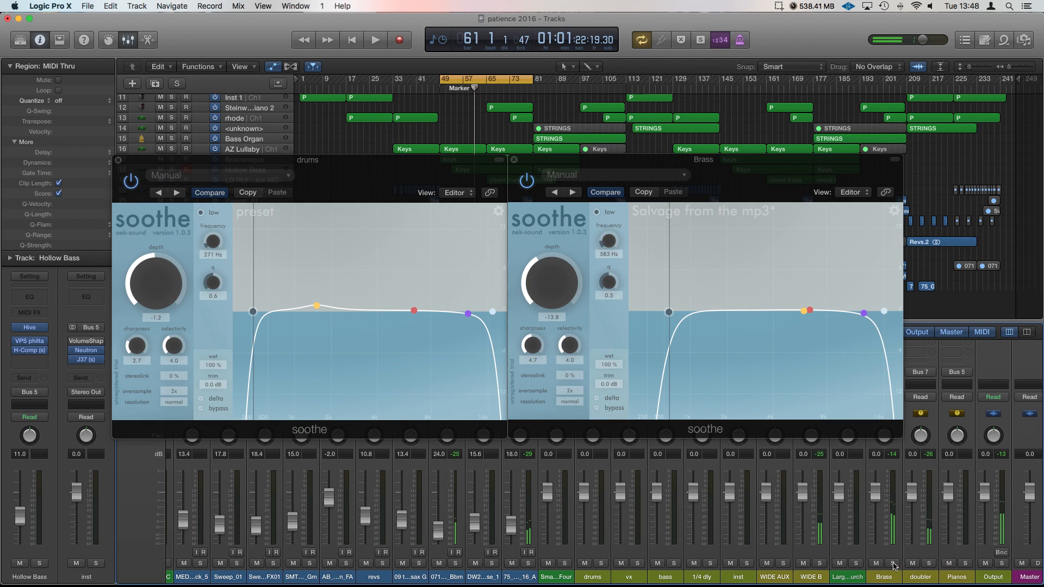
Step: Play the full mix and compare it with the drums and Brass Soothe instances bypassed and active, finishing with both bypassed
key(space)
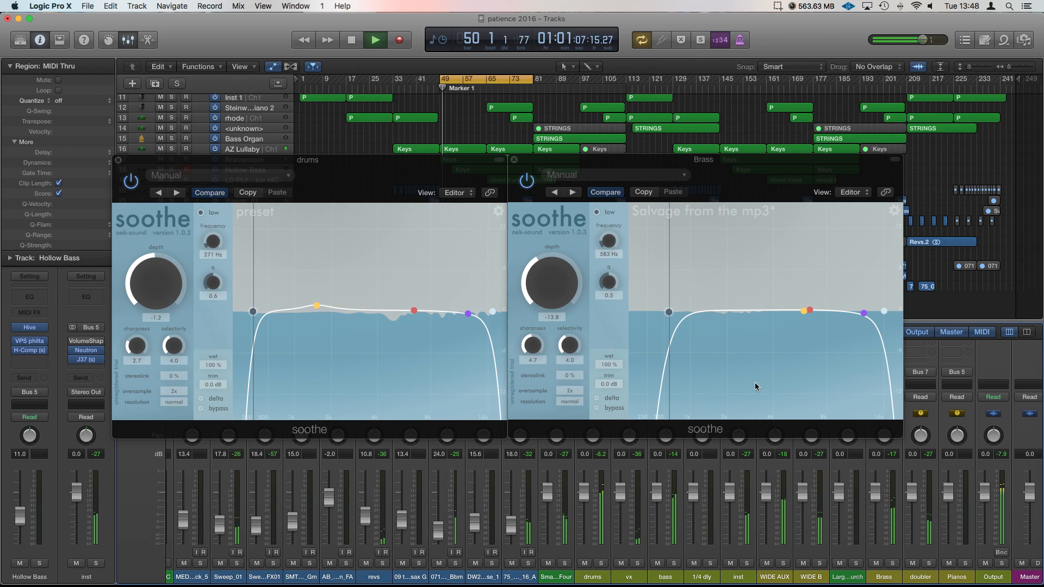
click(527, 181)
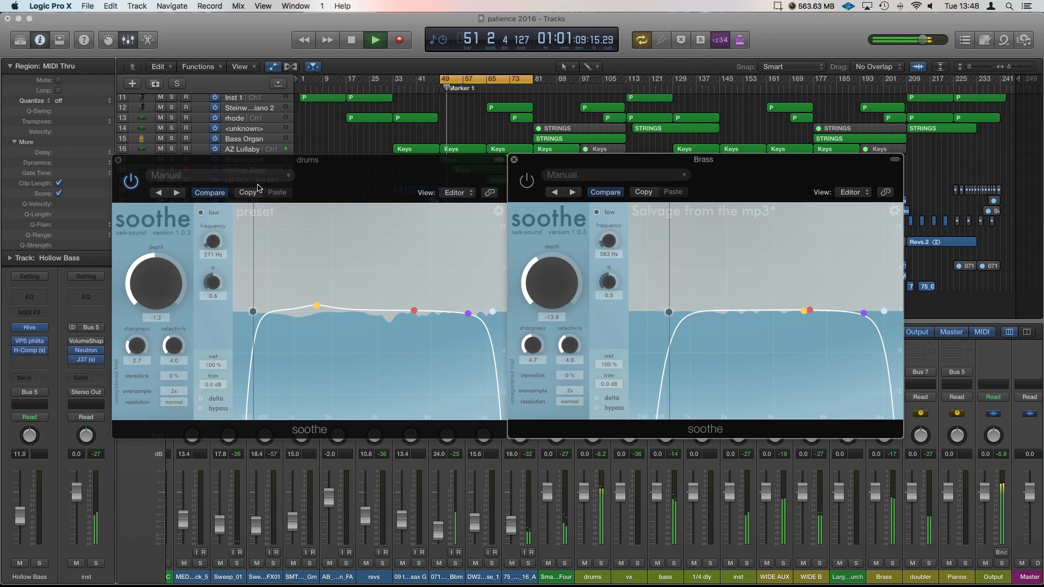
click(132, 181)
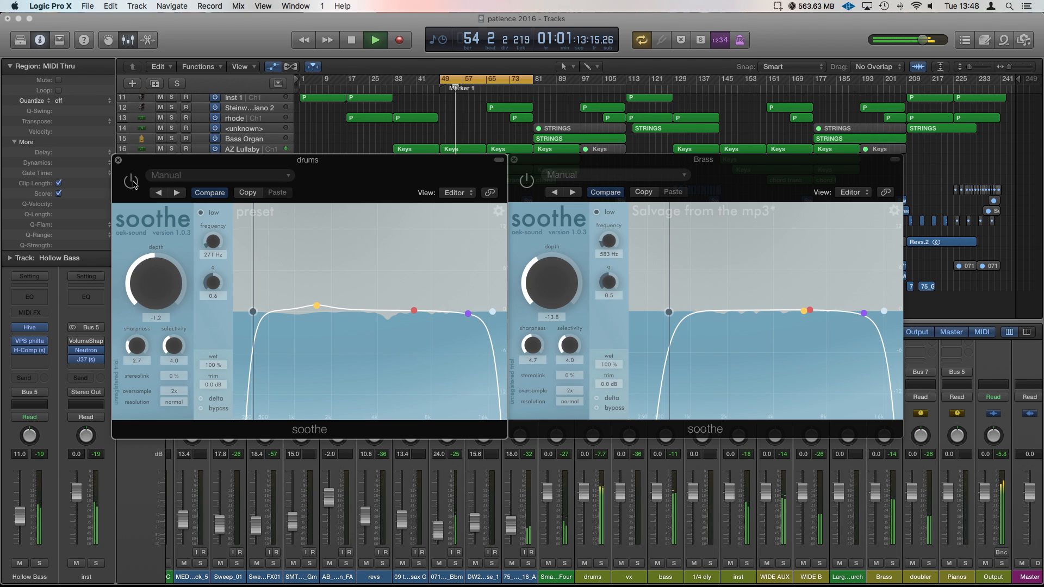
click(133, 182)
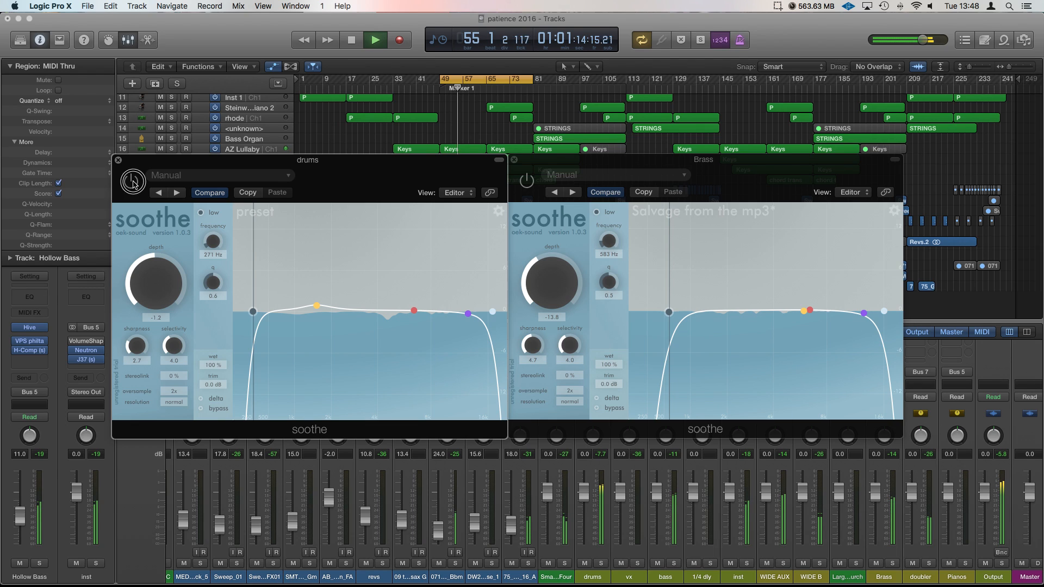
click(527, 182)
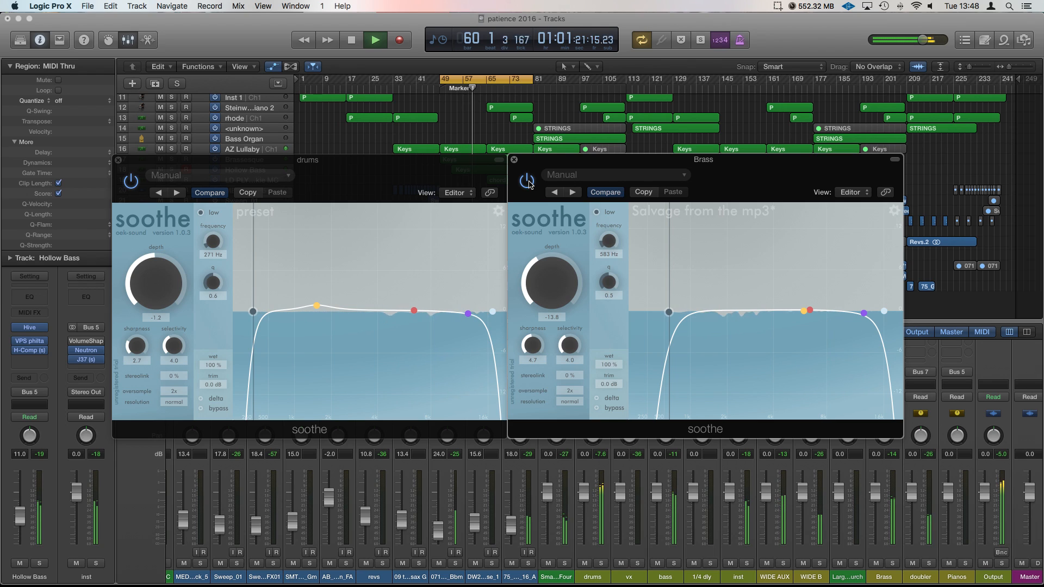
click(528, 182)
click(126, 185)
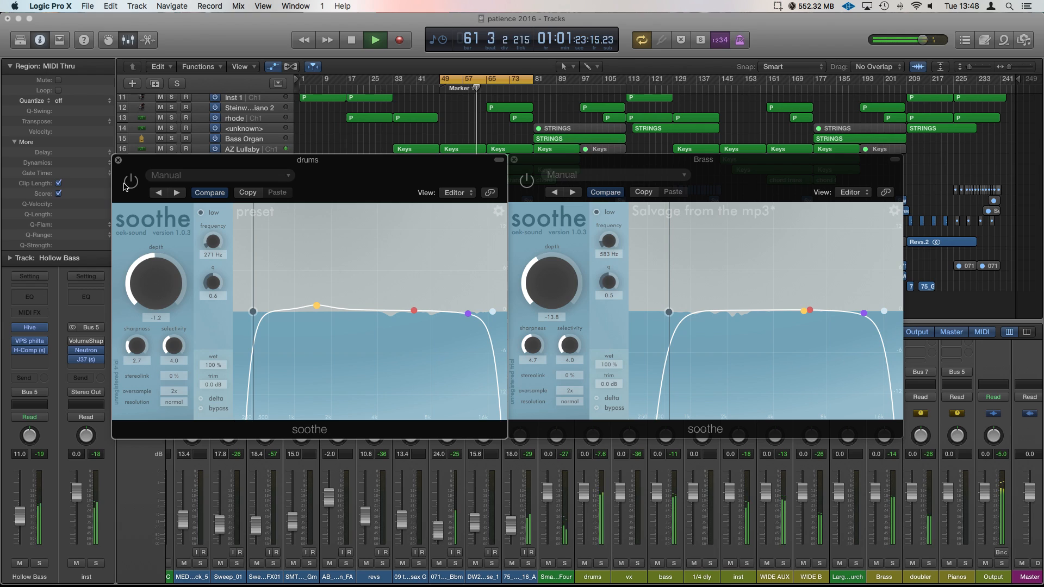
key(space)
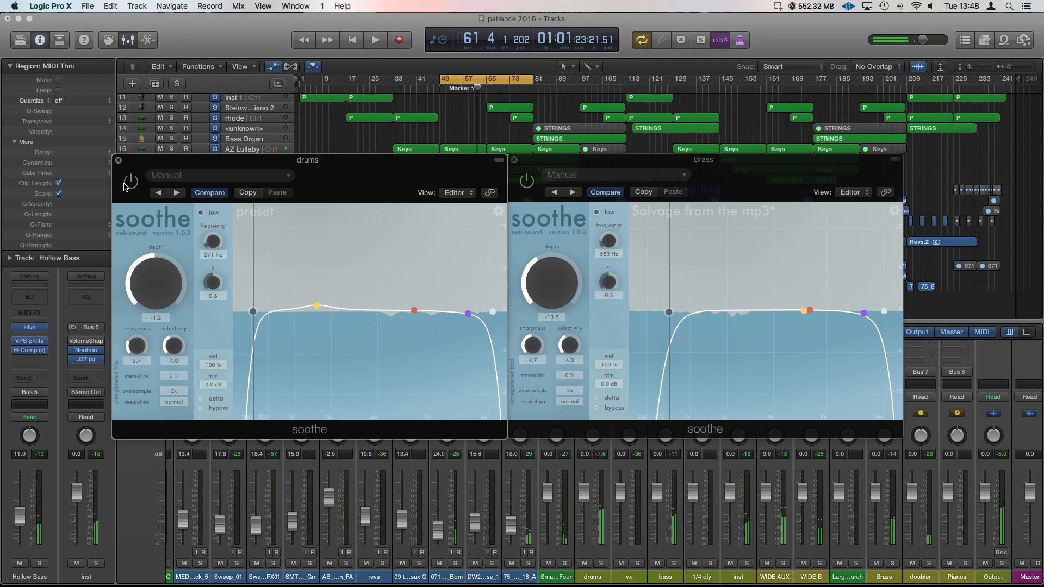